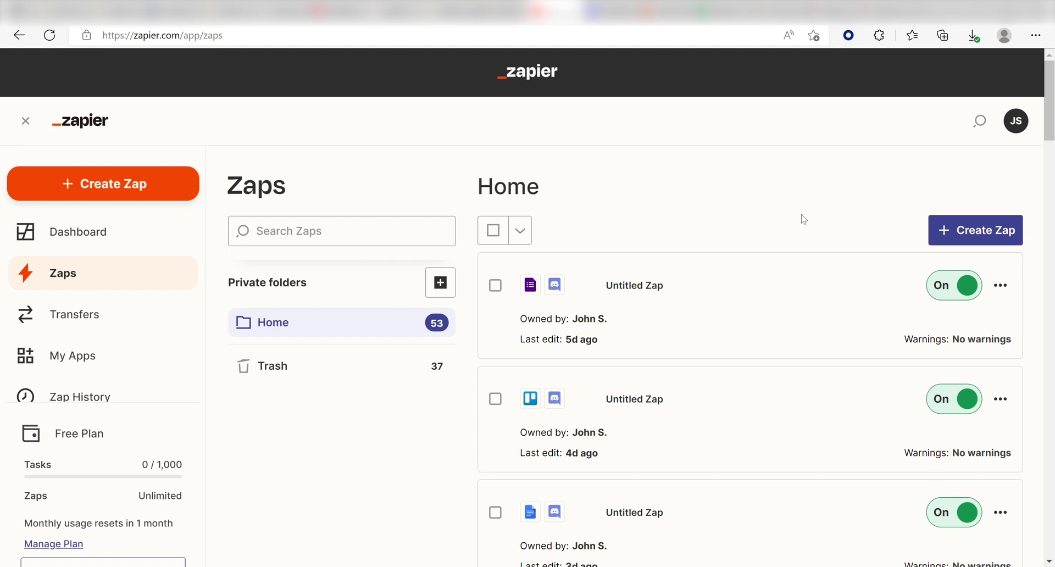
Start a new Zap triggered by RSS by Zapier's New Items in Multiple Feeds
{"action": "left_click", "coordinate": [124, 199]}
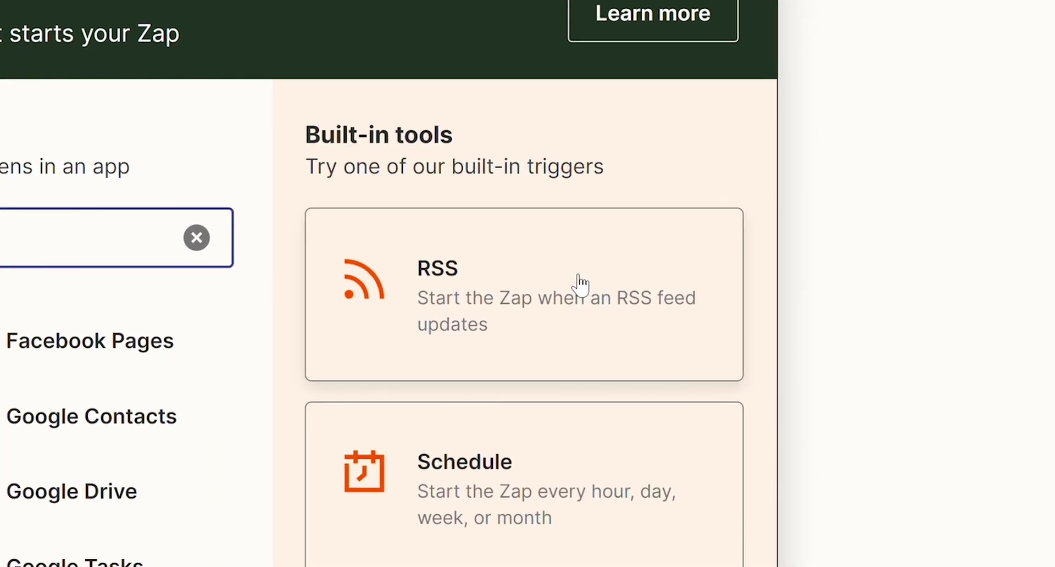
{"action": "left_click", "coordinate": [580, 285]}
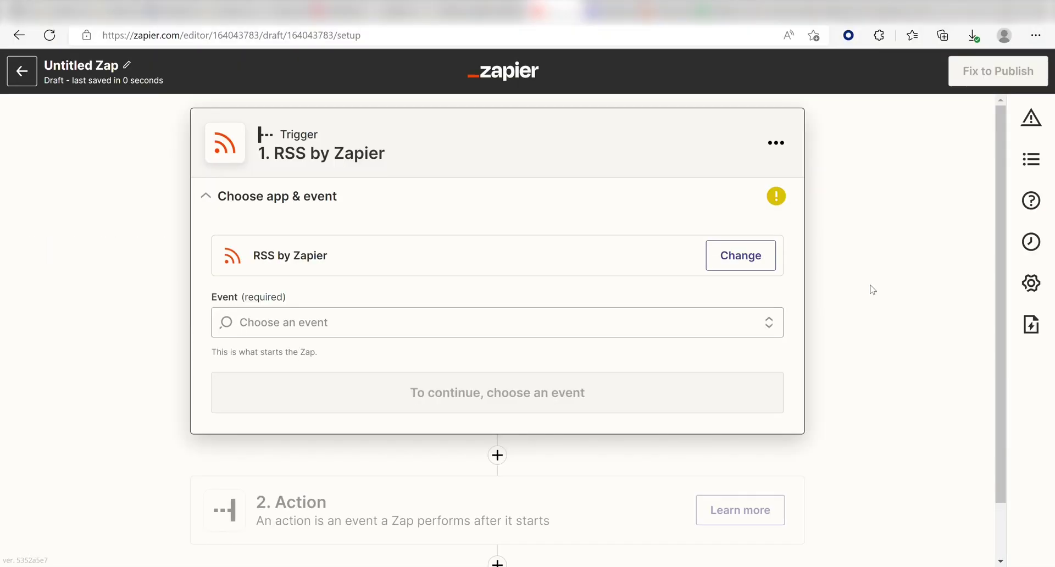
{"action": "left_click", "coordinate": [743, 327]}
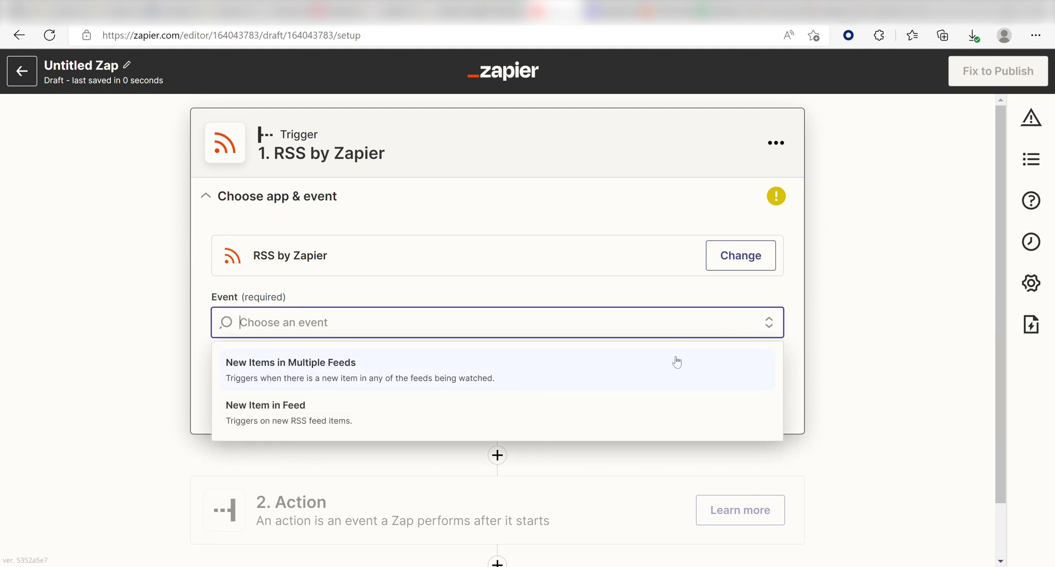
{"action": "left_click", "coordinate": [676, 362]}
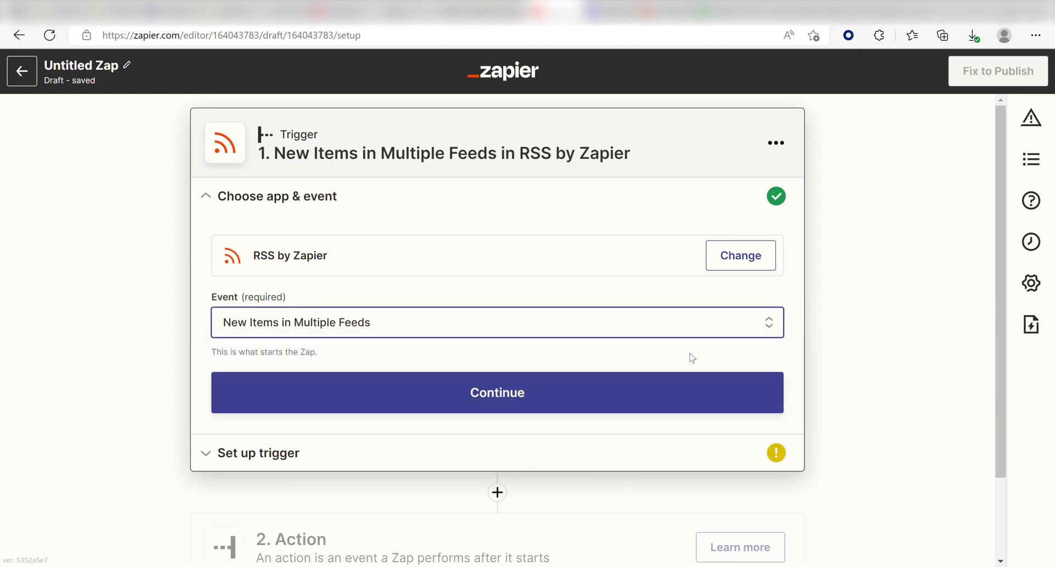
{"action": "left_click", "coordinate": [659, 393]}
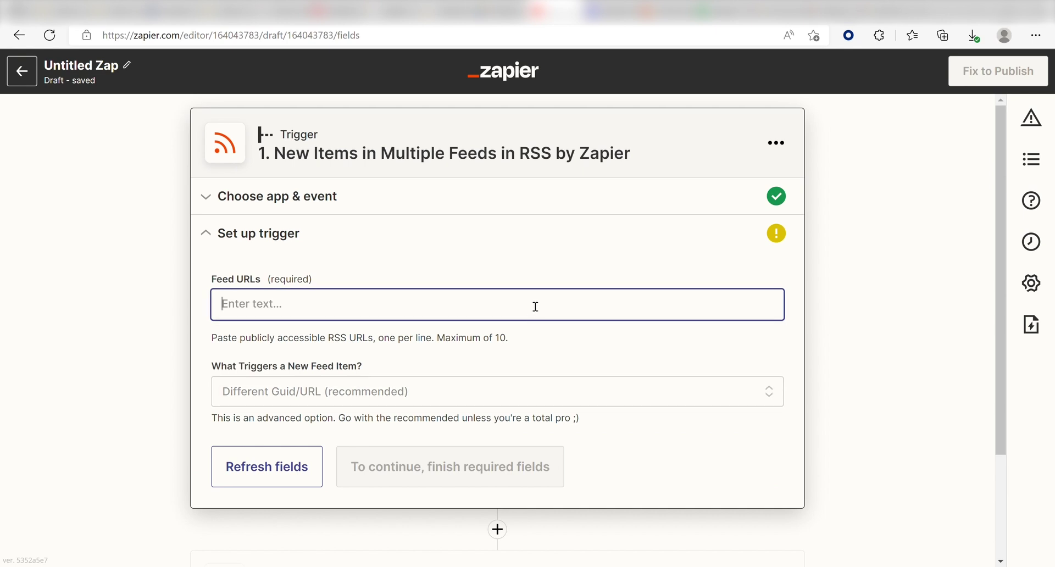
Point the RSS trigger at the zipzap-zapcast feed.xml URL and test it, fetching the ZipZap One episode
{"action": "type", "text": "https://media.rss.com/zipzap-zapcast/feed.xml"}
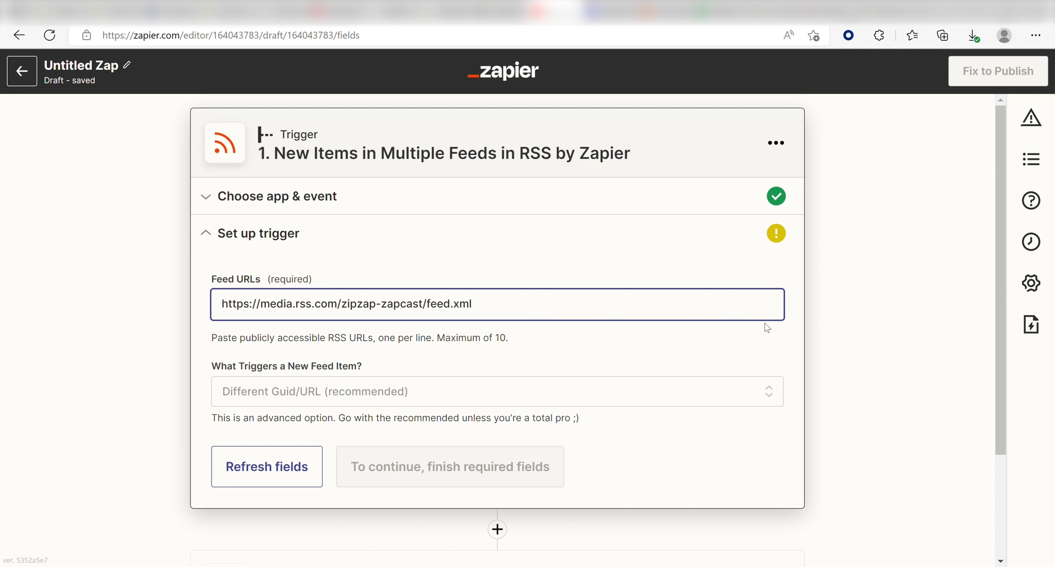
{"action": "left_click", "coordinate": [856, 334]}
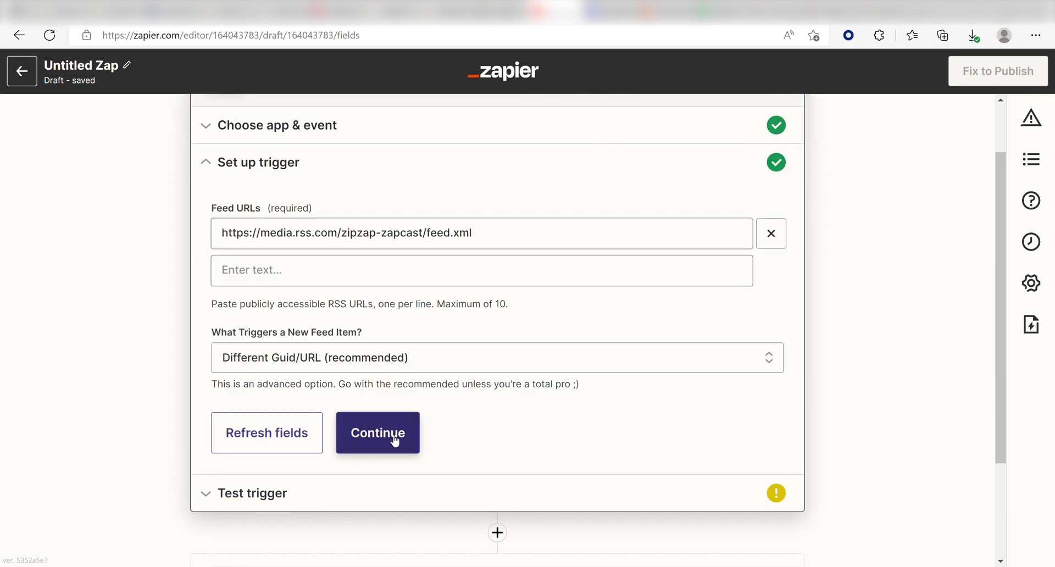
{"action": "left_click", "coordinate": [395, 440]}
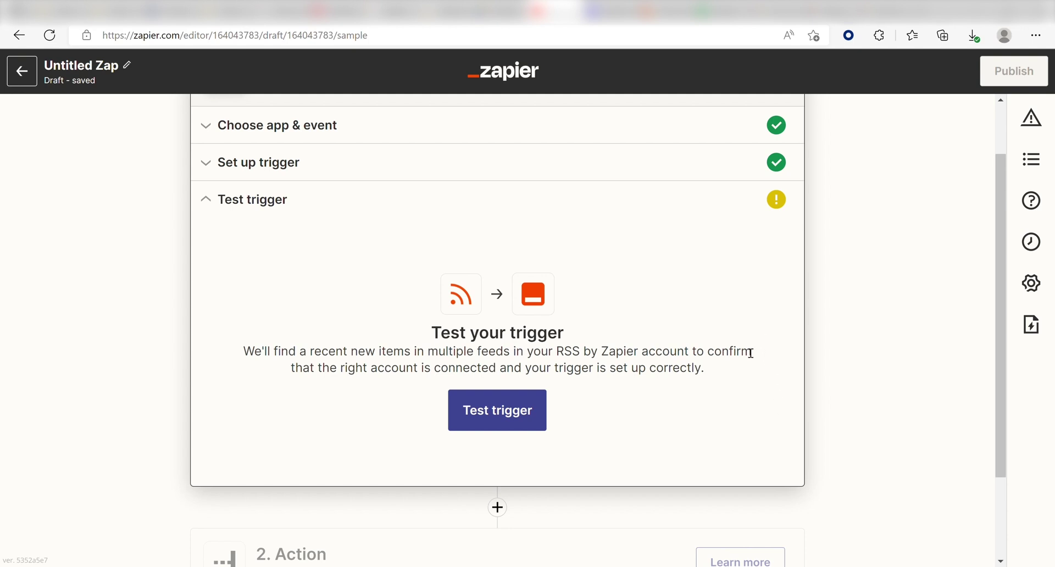
{"action": "left_click", "coordinate": [525, 408]}
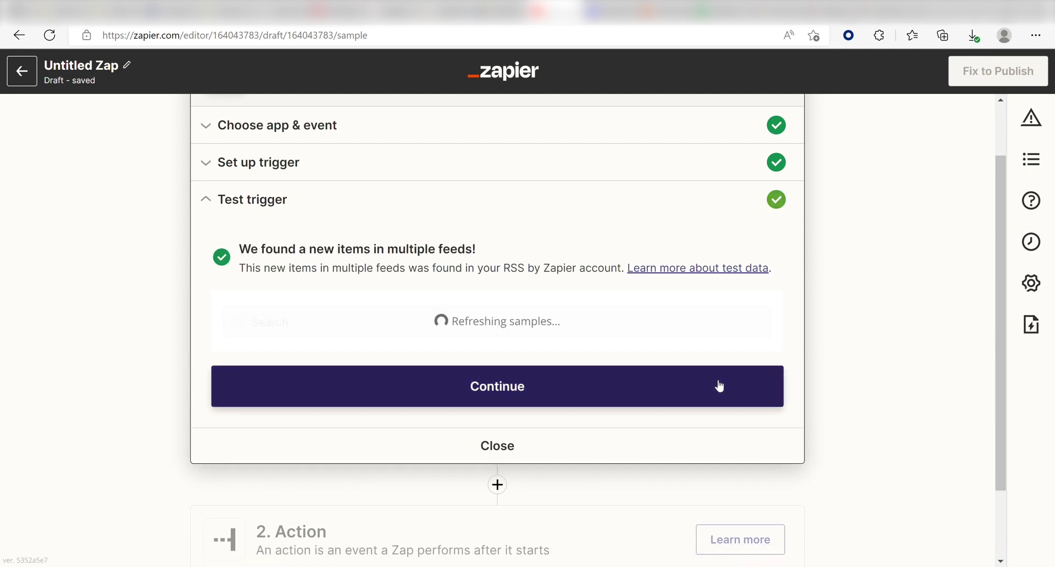
{"action": "scroll", "coordinate": [882, 400], "scroll_direction": "down", "scroll_amount": 5}
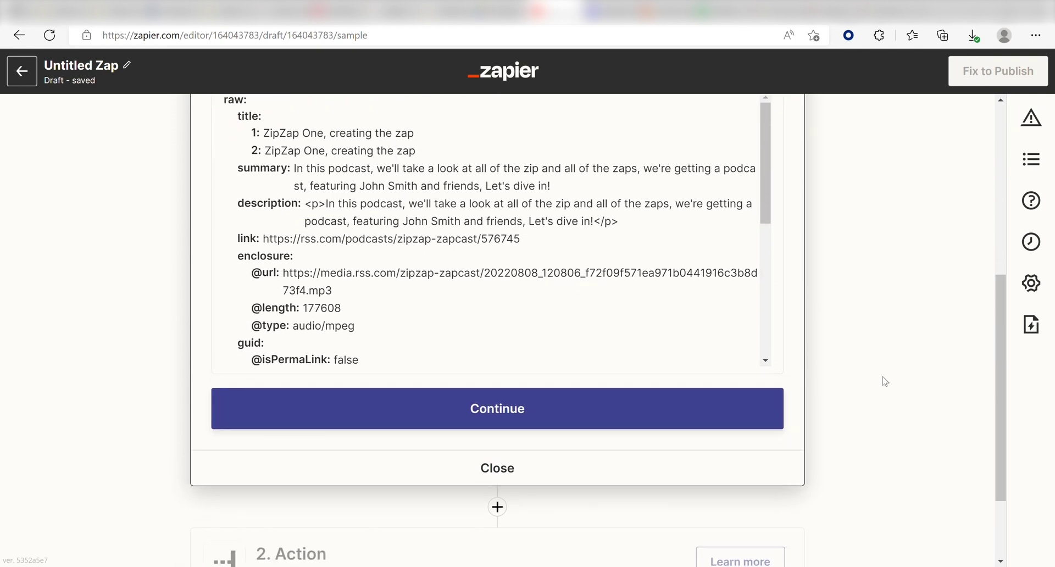
Add a Discord action step using the Send Channel Message event
{"action": "left_click", "coordinate": [654, 407]}
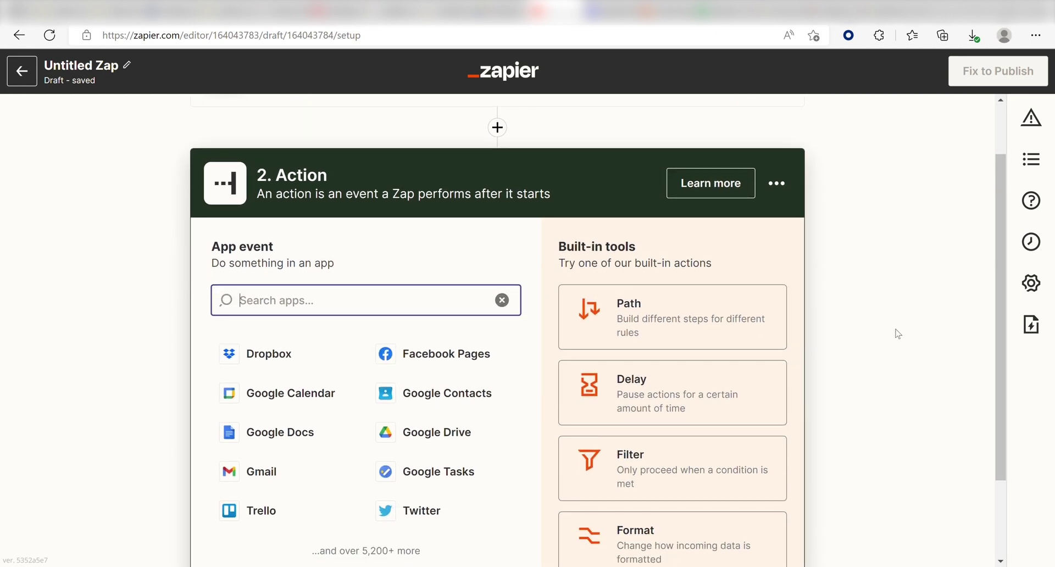
{"action": "type", "text": "discord"}
{"action": "key", "text": "Return"}
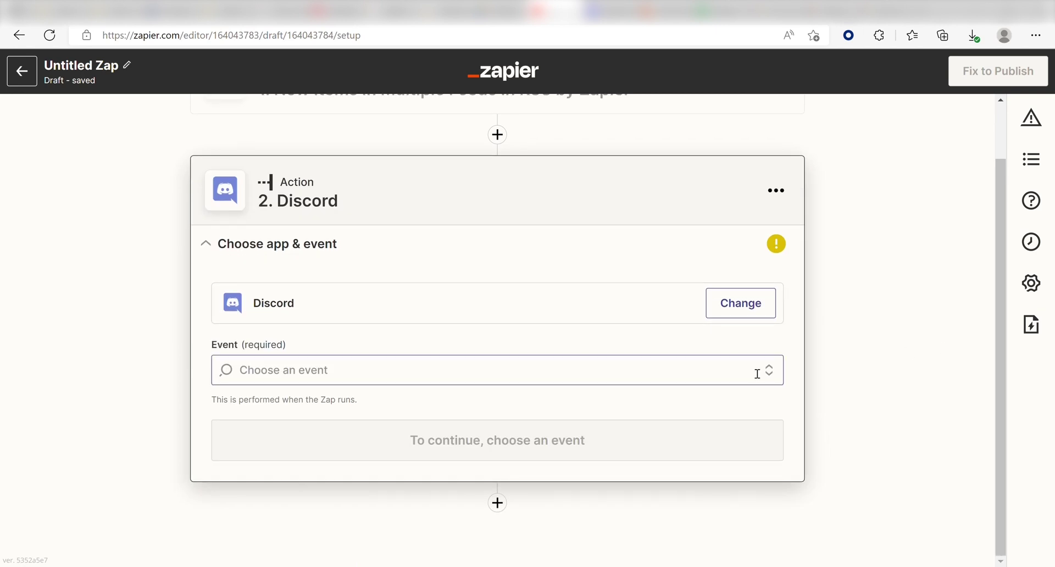
{"action": "left_click", "coordinate": [757, 370]}
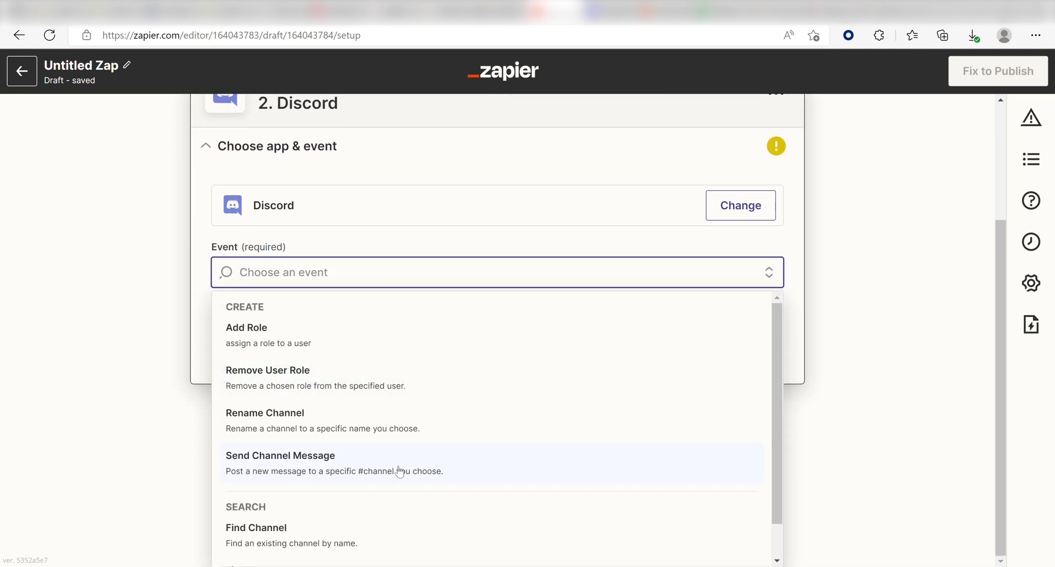
{"action": "left_click", "coordinate": [404, 470]}
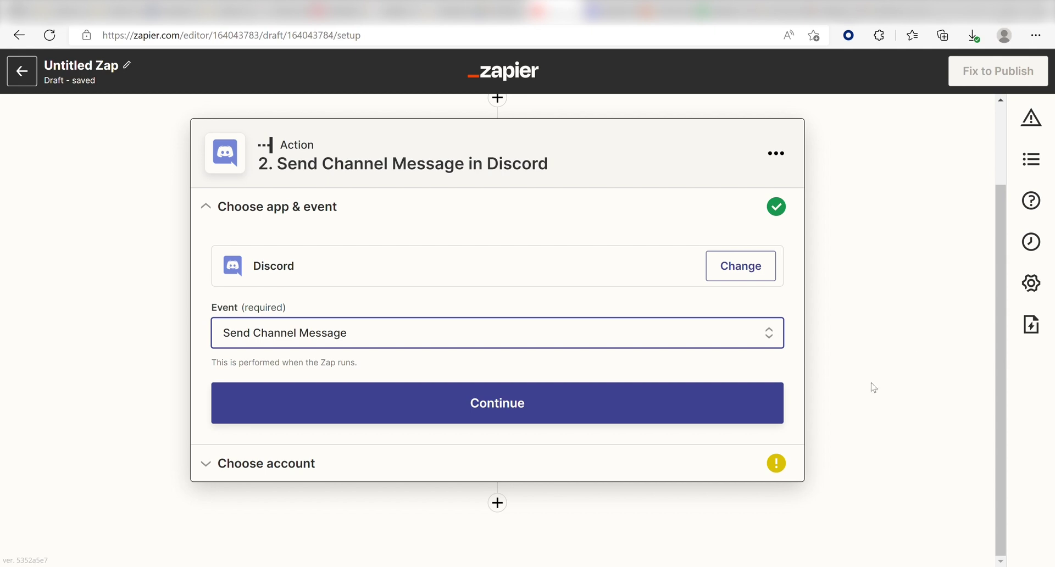
{"action": "left_click", "coordinate": [663, 409]}
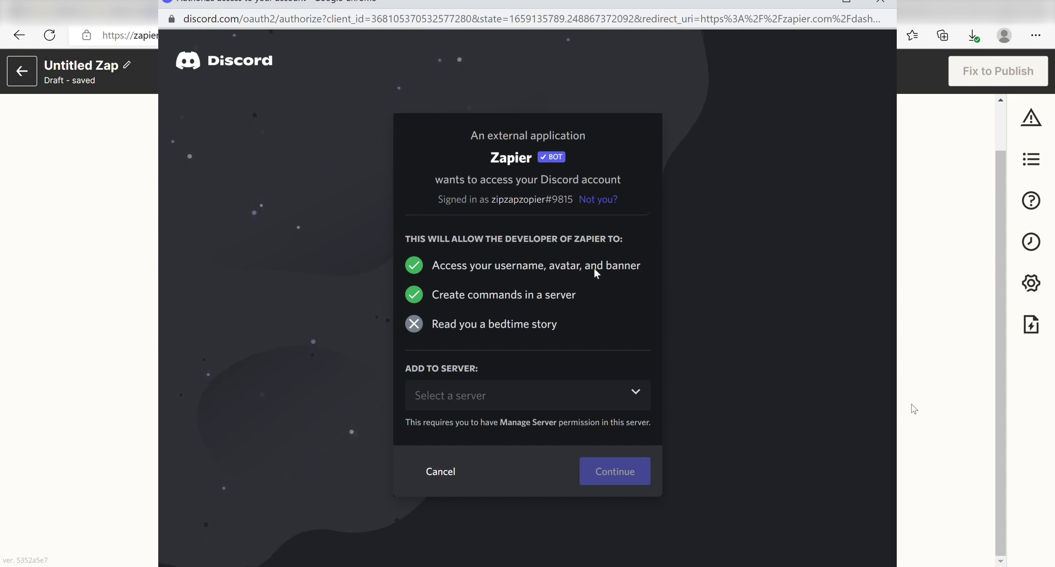
Authorize the Zapier bot on the zipzapzopier's tunes server and connect that Discord account
{"action": "left_click", "coordinate": [633, 396]}
{"action": "left_click", "coordinate": [608, 429]}
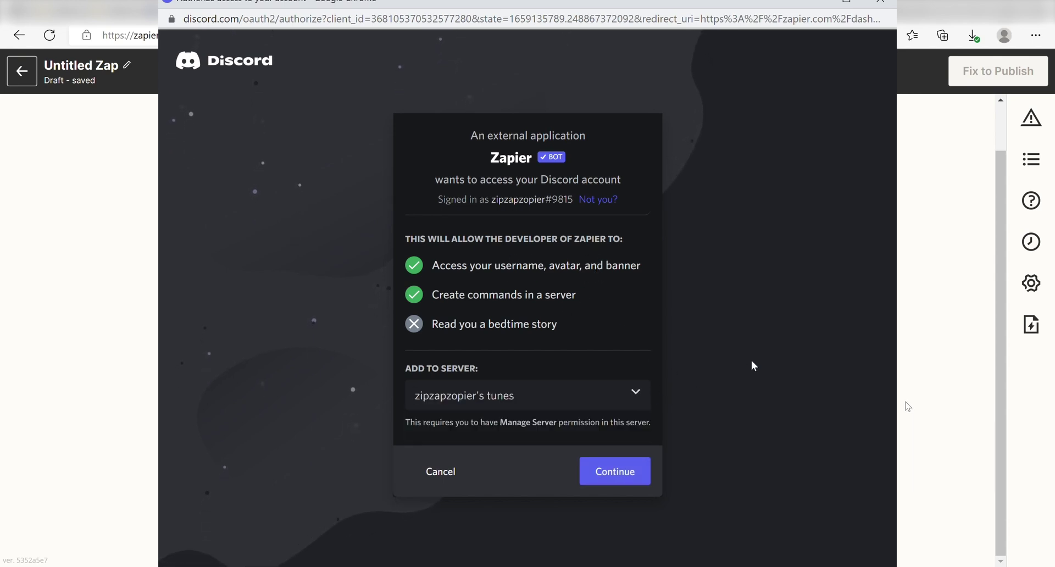
{"action": "left_click", "coordinate": [632, 468]}
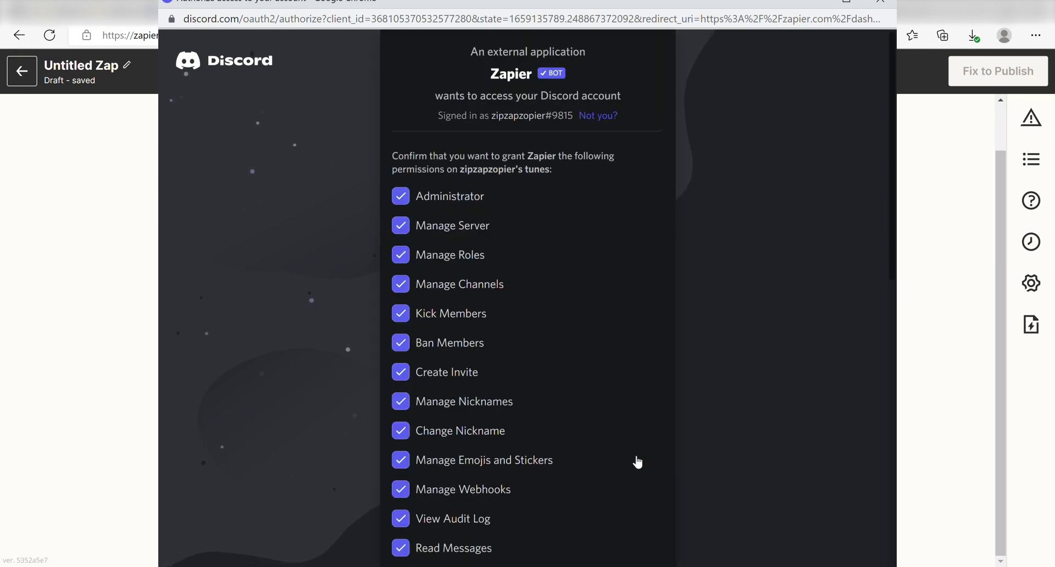
{"action": "scroll", "coordinate": [727, 311], "scroll_direction": "down", "scroll_amount": 2}
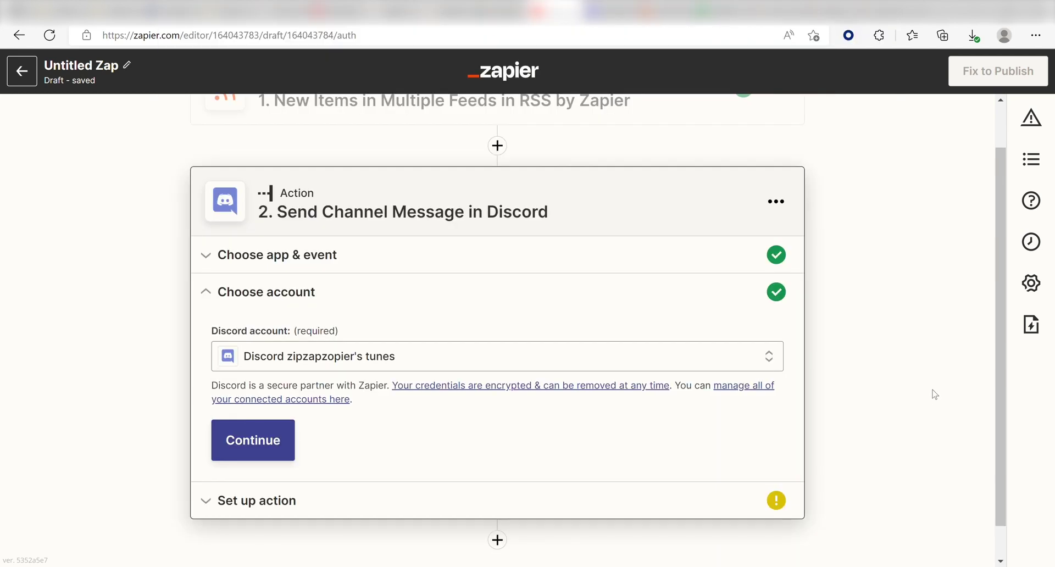
{"action": "left_click", "coordinate": [285, 438]}
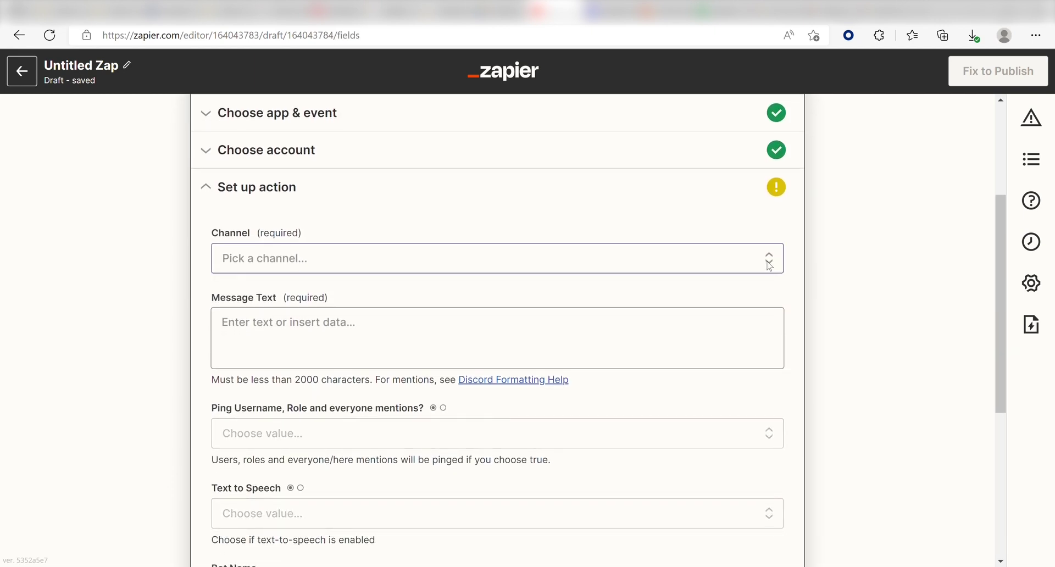
Target the podcasts channel and begin the message with 'Check out this new podcast posted on my RSS Feed Titled'
{"action": "left_click", "coordinate": [769, 266]}
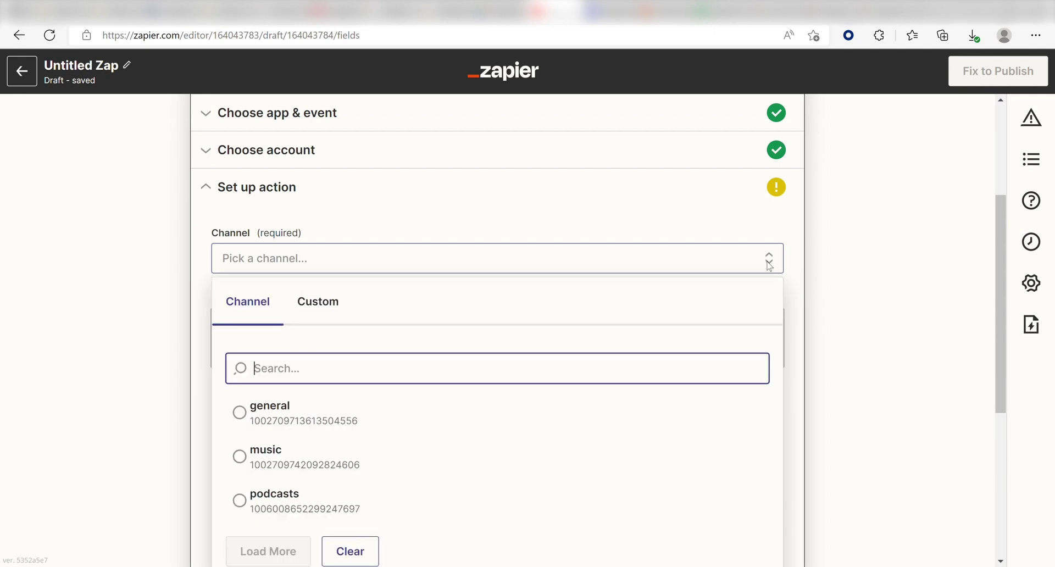
{"action": "left_click", "coordinate": [349, 503]}
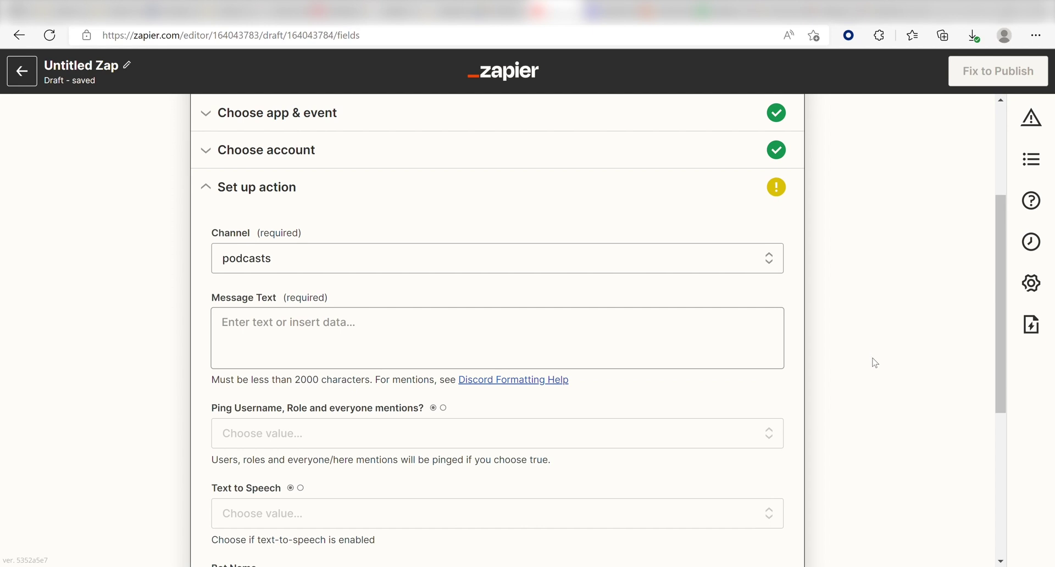
{"action": "left_click", "coordinate": [610, 337]}
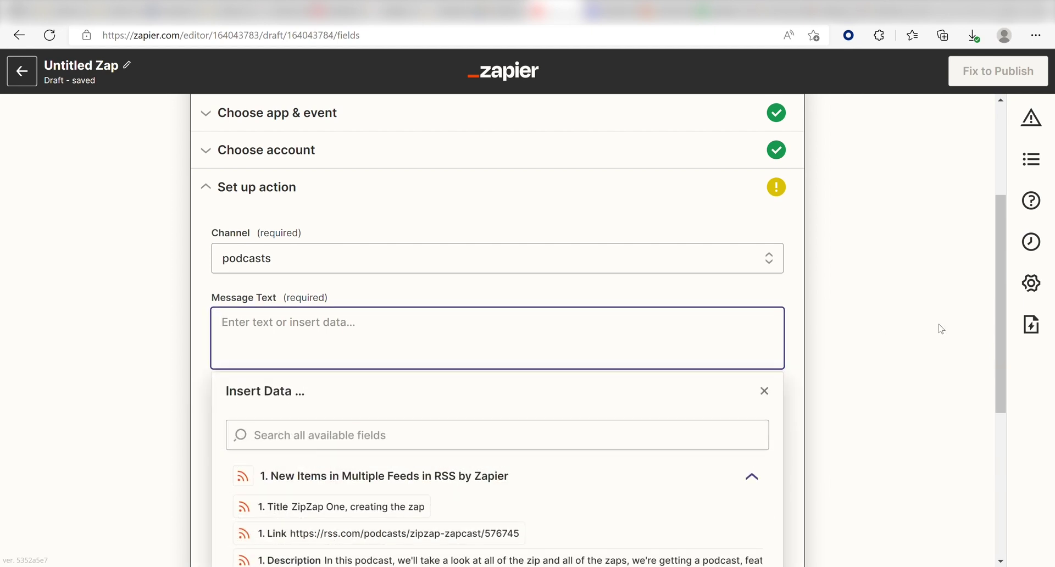
{"action": "scroll", "coordinate": [901, 343], "scroll_direction": "down", "scroll_amount": 1}
{"action": "type", "text": "Check out "}
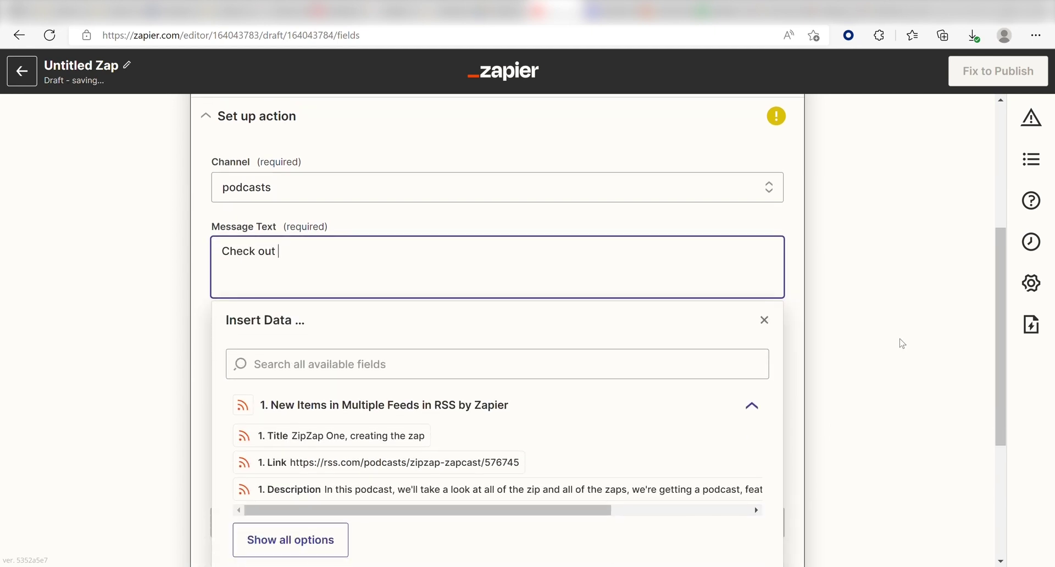
{"action": "type", "text": "this new podcast posted on "}
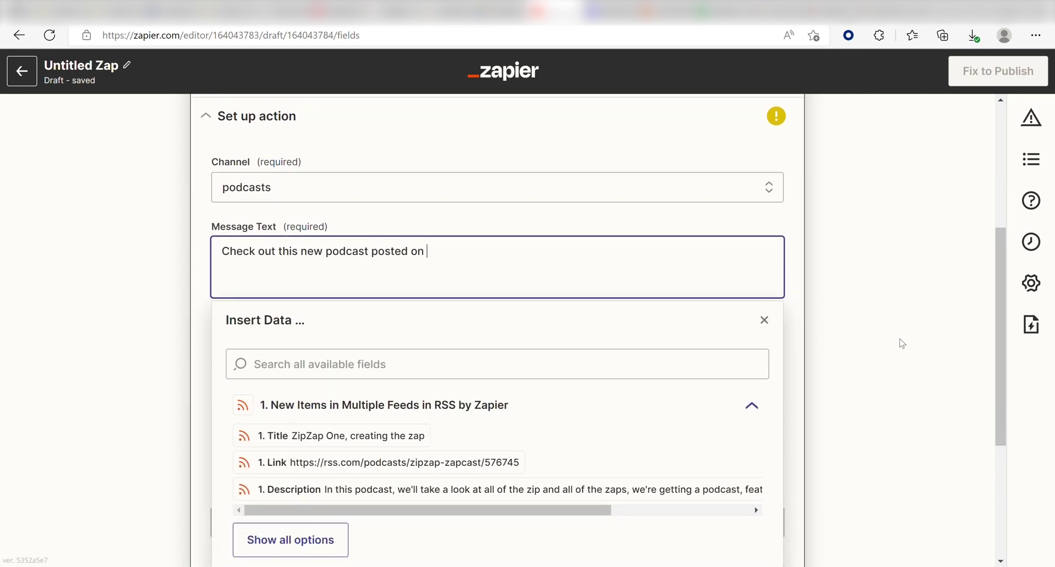
{"action": "type", "text": "my RSS Feed Titled"}
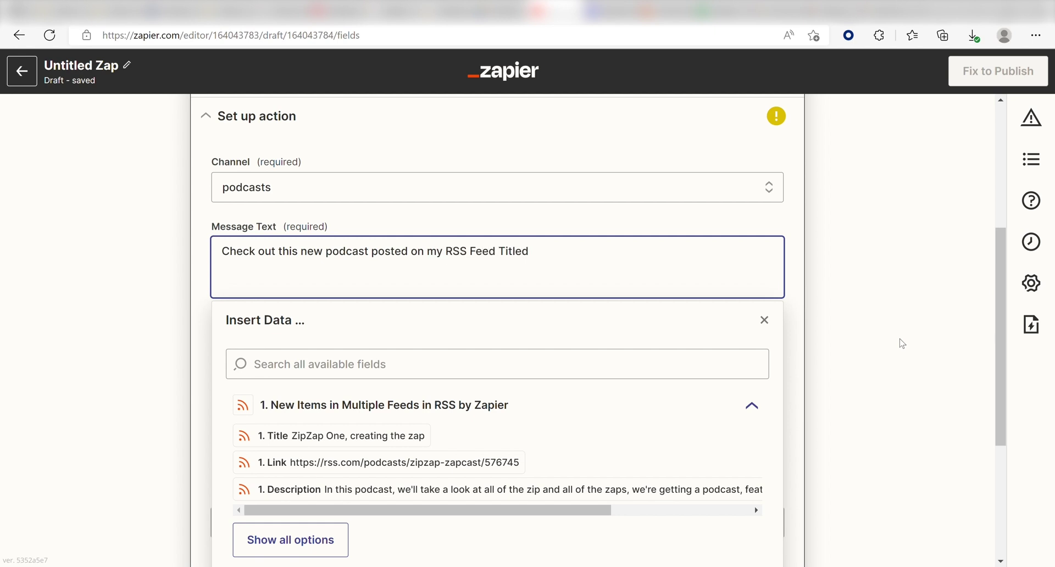
Append the episode Title, Description and Link to the message on separate lines
{"action": "left_click", "coordinate": [326, 436]}
{"action": "key", "text": "Return"}
{"action": "key", "text": "Return"}
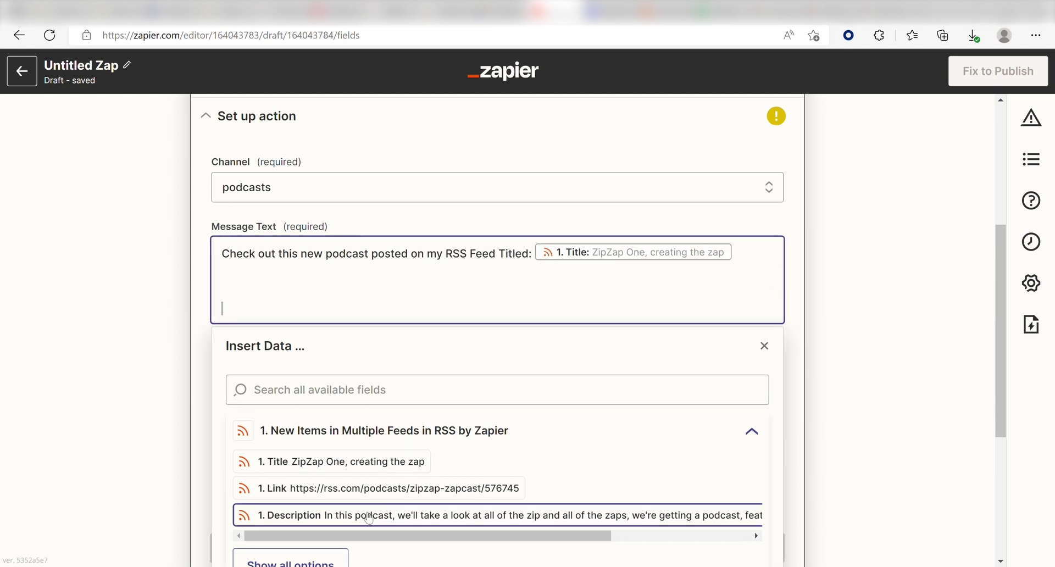
{"action": "left_click", "coordinate": [369, 517]}
{"action": "key", "text": "Return"}
{"action": "left_click", "coordinate": [406, 521]}
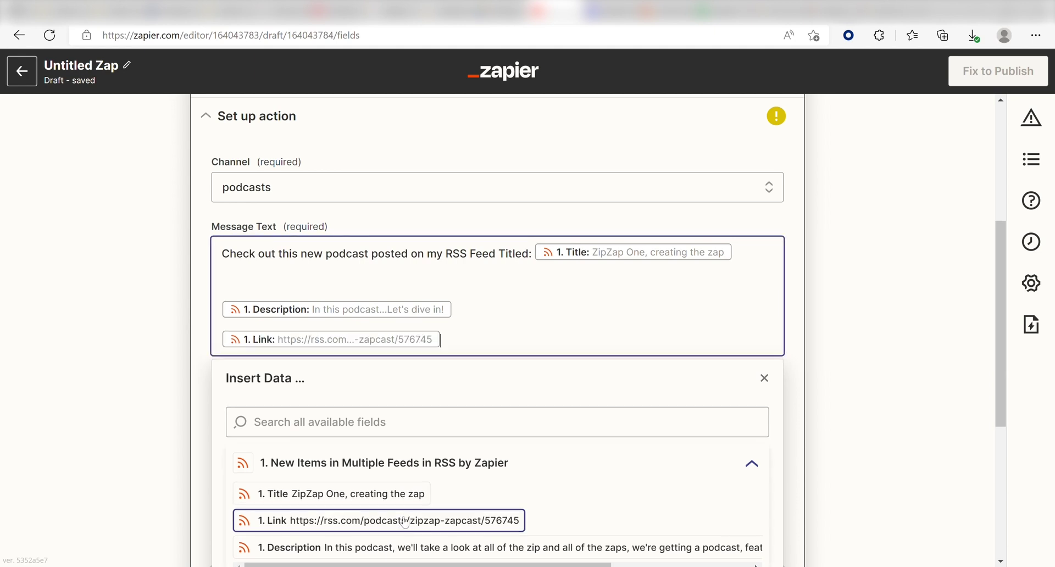
{"action": "left_click", "coordinate": [785, 344]}
{"action": "scroll", "coordinate": [784, 344], "scroll_direction": "down", "scroll_amount": 2}
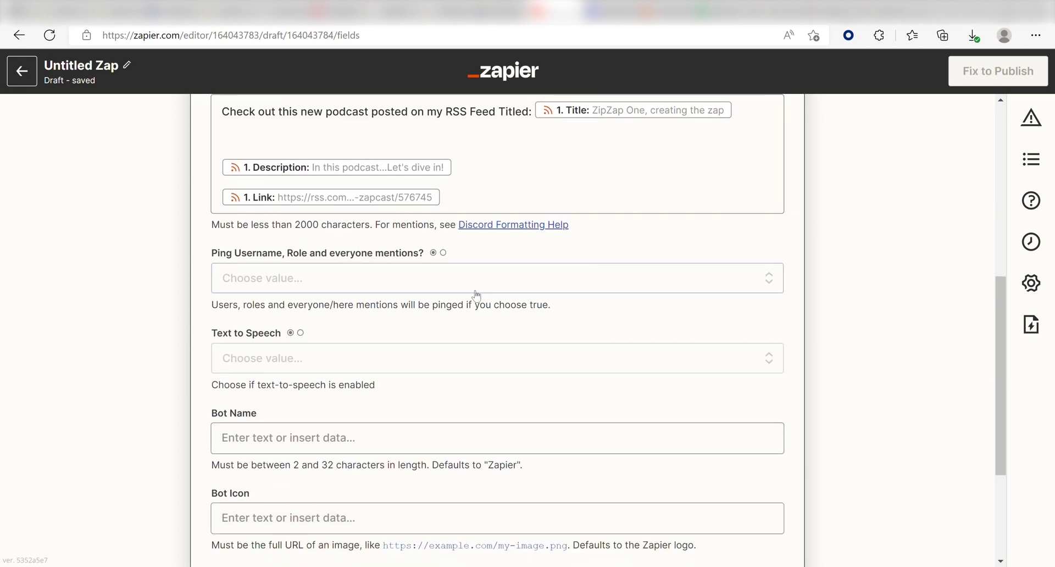
{"action": "left_click", "coordinate": [449, 277]}
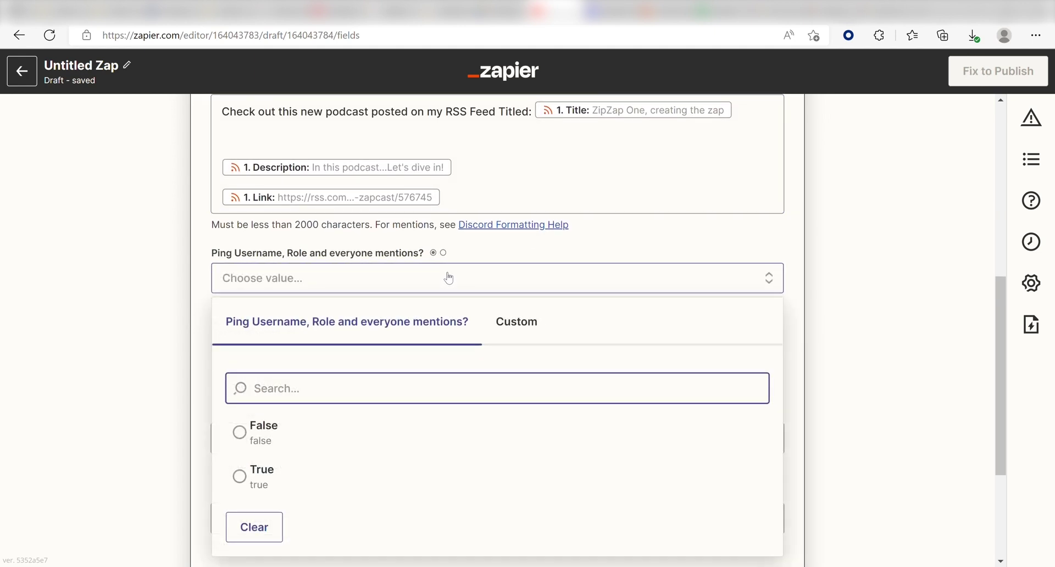
Set Ping mentions to False and name the bot 'Podcast Bot'
{"action": "left_click", "coordinate": [395, 442]}
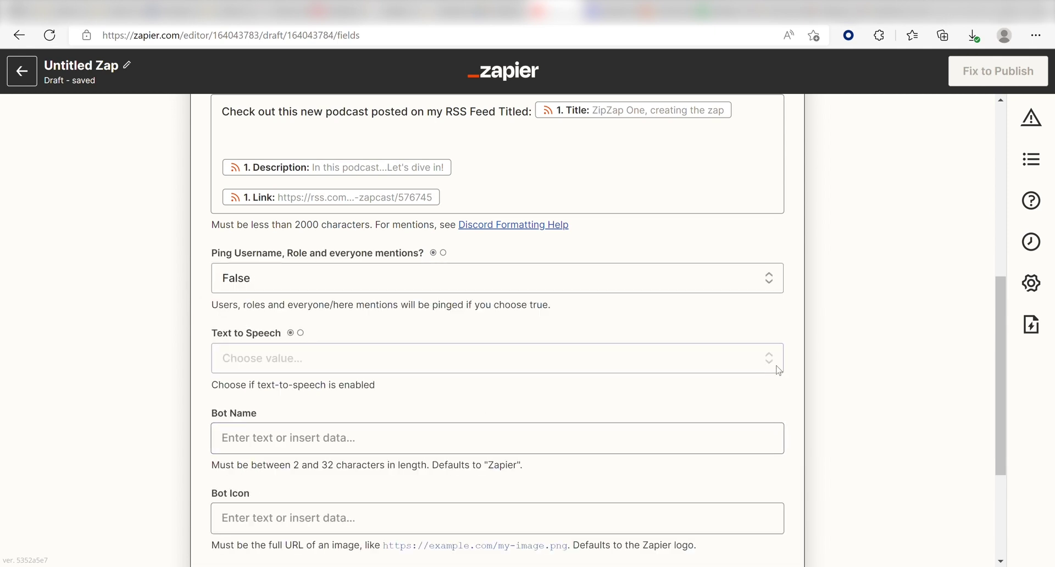
{"action": "scroll", "coordinate": [714, 367], "scroll_direction": "down", "scroll_amount": 1}
{"action": "left_click", "coordinate": [574, 371]}
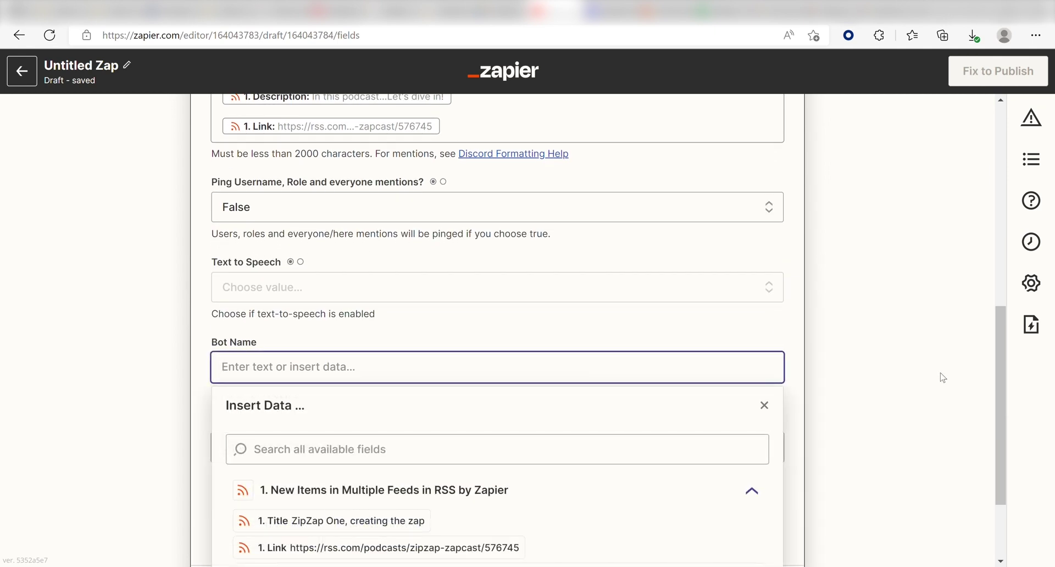
{"action": "type", "text": "Podcas"}
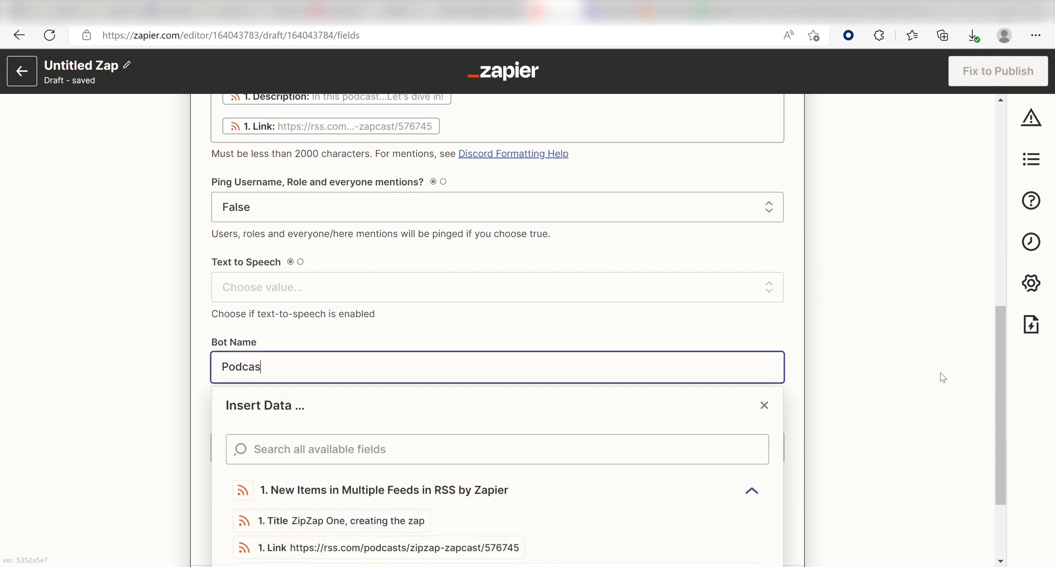
{"action": "type", "text": "t Bot"}
{"action": "left_click", "coordinate": [943, 378]}
{"action": "scroll", "coordinate": [940, 375], "scroll_direction": "down", "scroll_amount": 1}
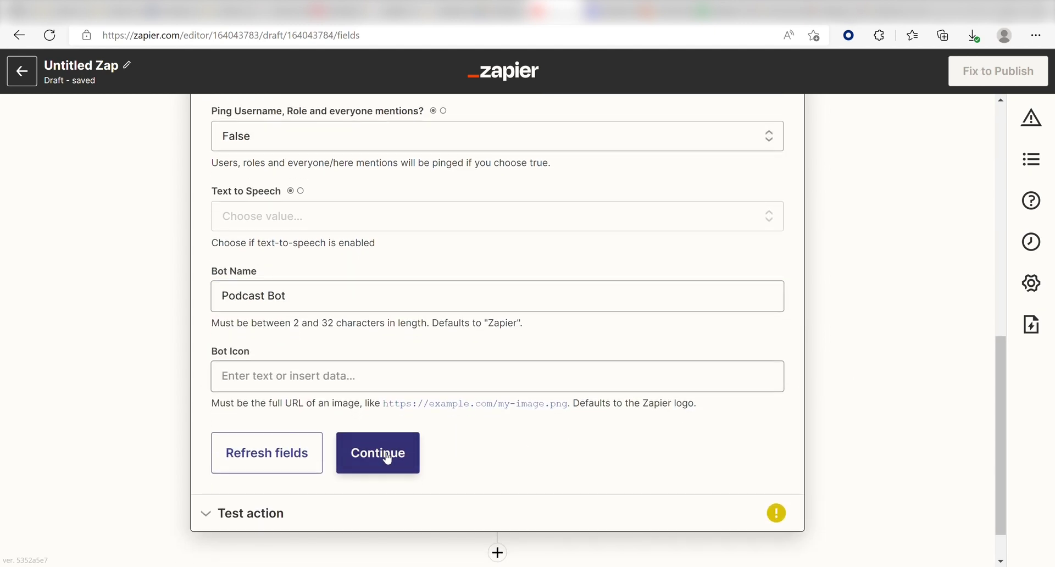
{"action": "left_click", "coordinate": [387, 458]}
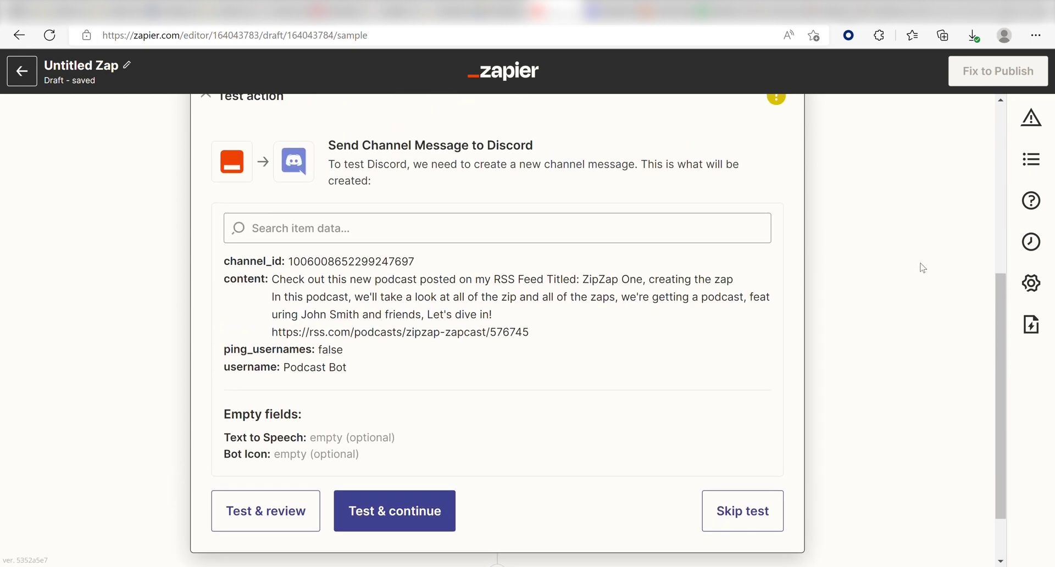
Send the test message to the Discord podcasts channel
{"action": "left_click", "coordinate": [306, 507]}
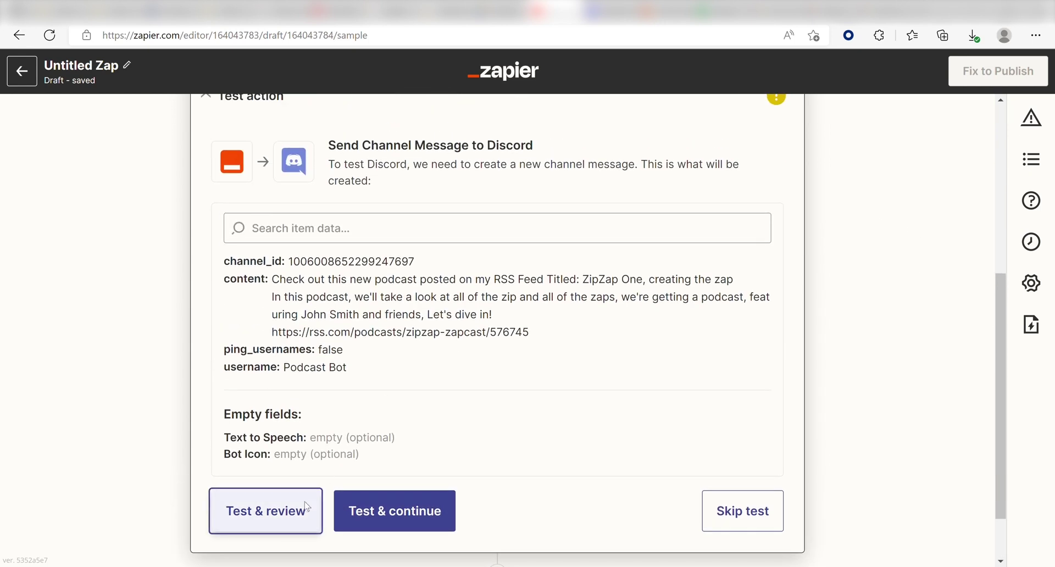